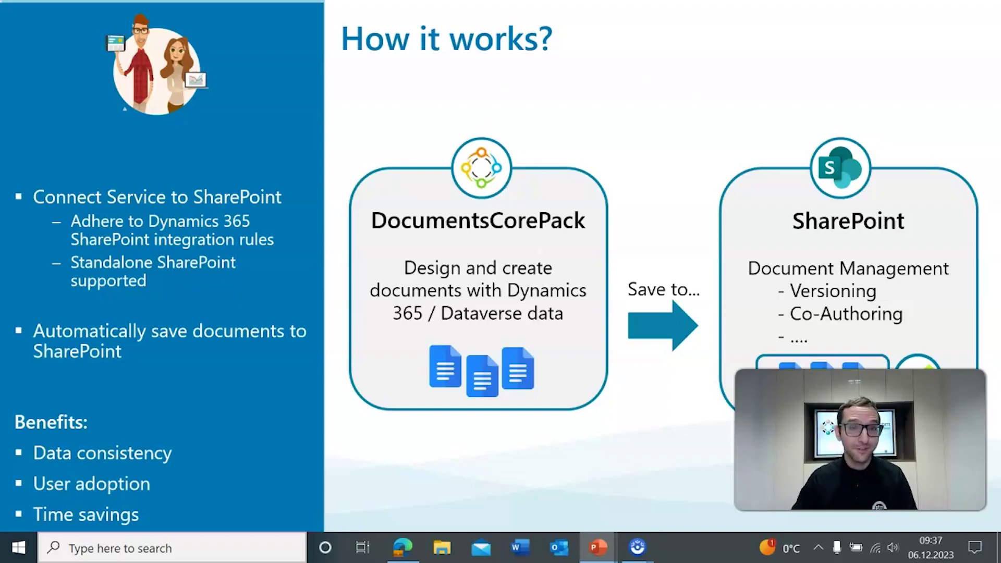
# Advance past the SharePoint-saving slide and bring the Dynamics 365 quote Q001 to the front
pyautogui.click(468, 154)
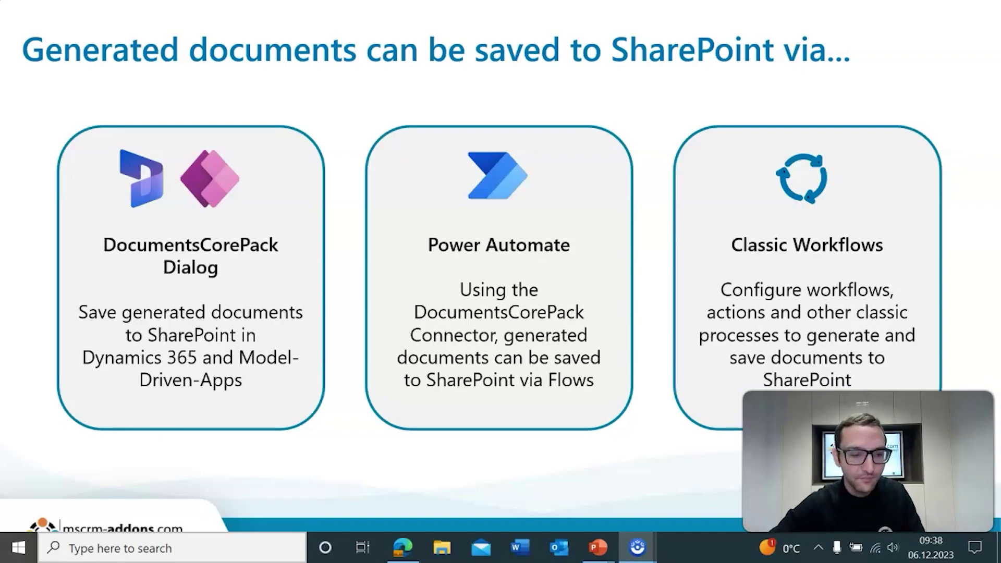
pyautogui.hotkey('alt', 'Tab')
pyautogui.hotkey('alt', 'Tab')
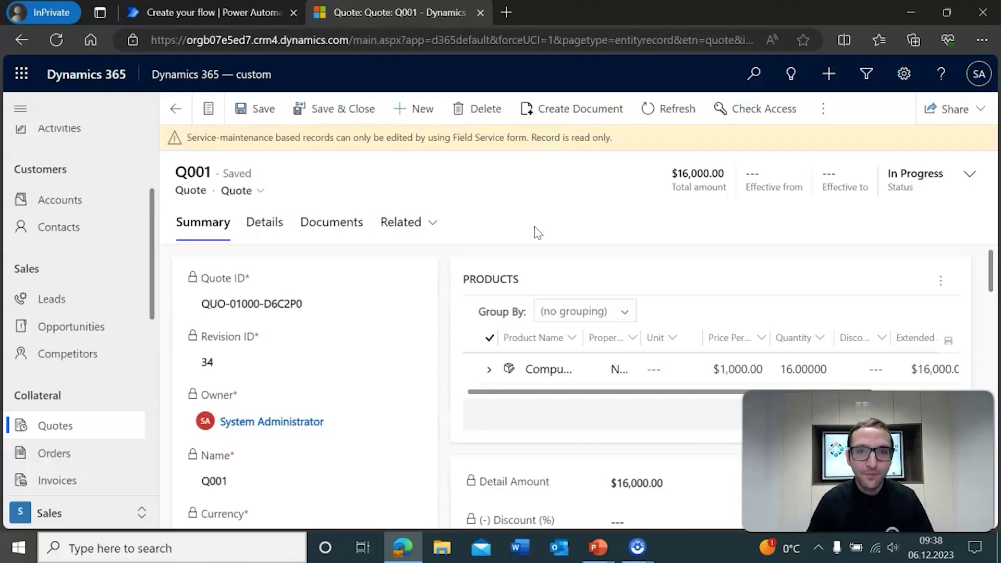
# Start Create Document for quote Q001 using the Quote sample.docx template
pyautogui.click(544, 210)
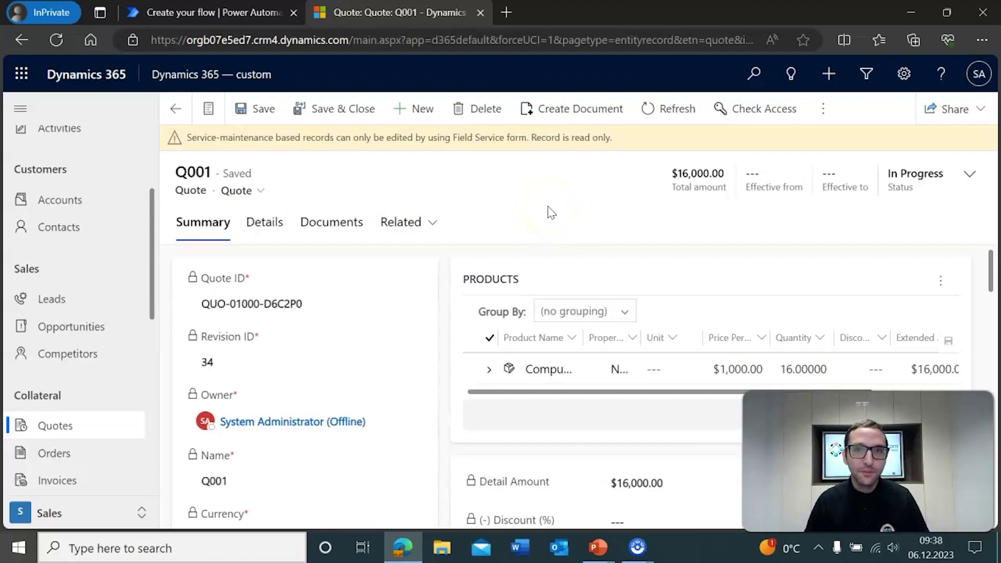
pyautogui.click(580, 123)
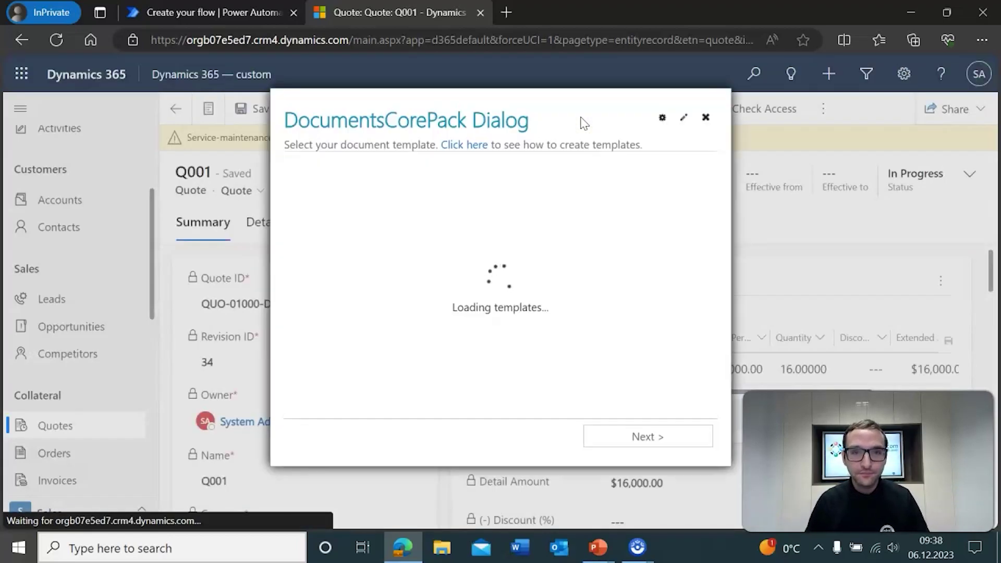
pyautogui.click(169, 493)
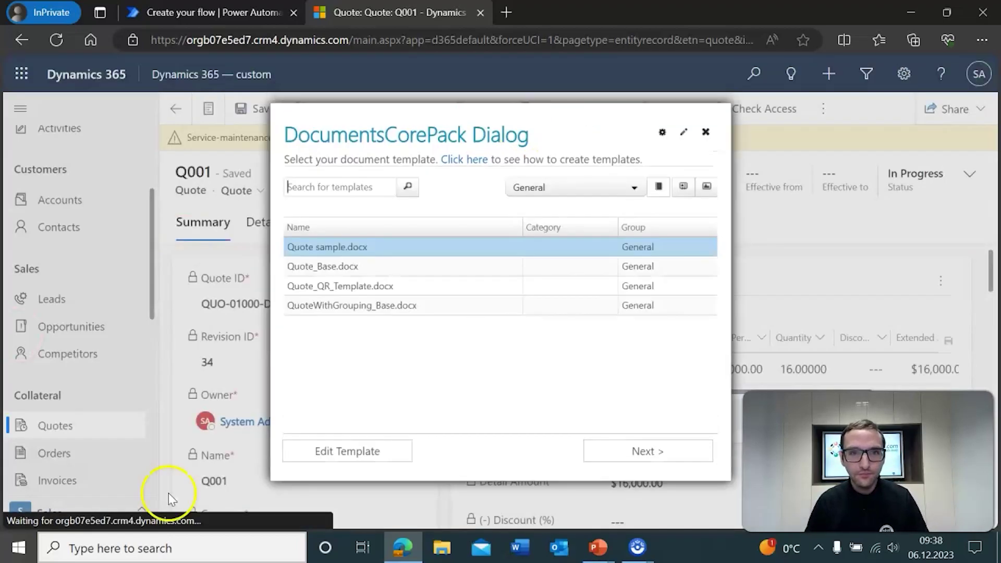
pyautogui.click(626, 460)
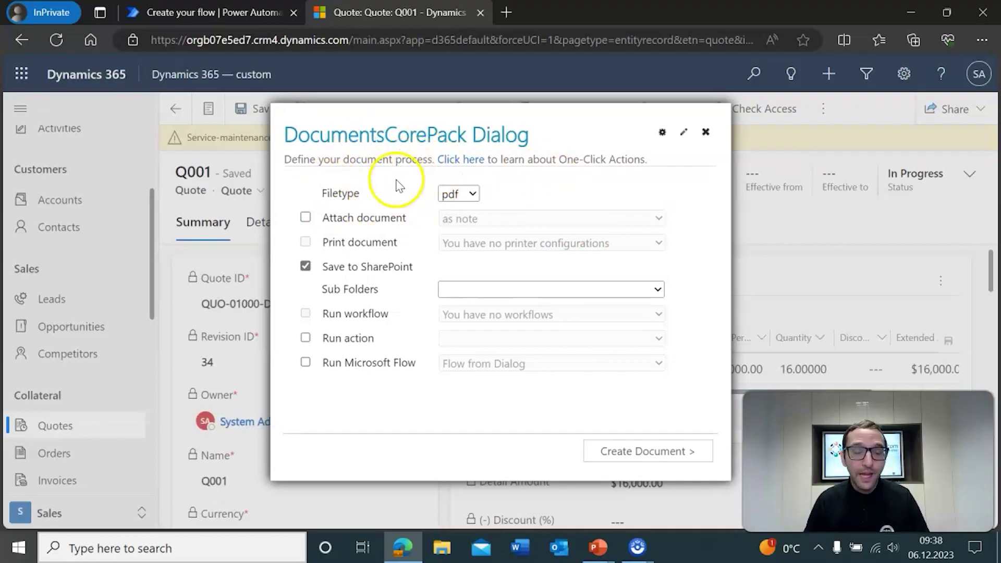
# Toggle Save to SharePoint off and back on, then generate the quote PDF
pyautogui.click(306, 268)
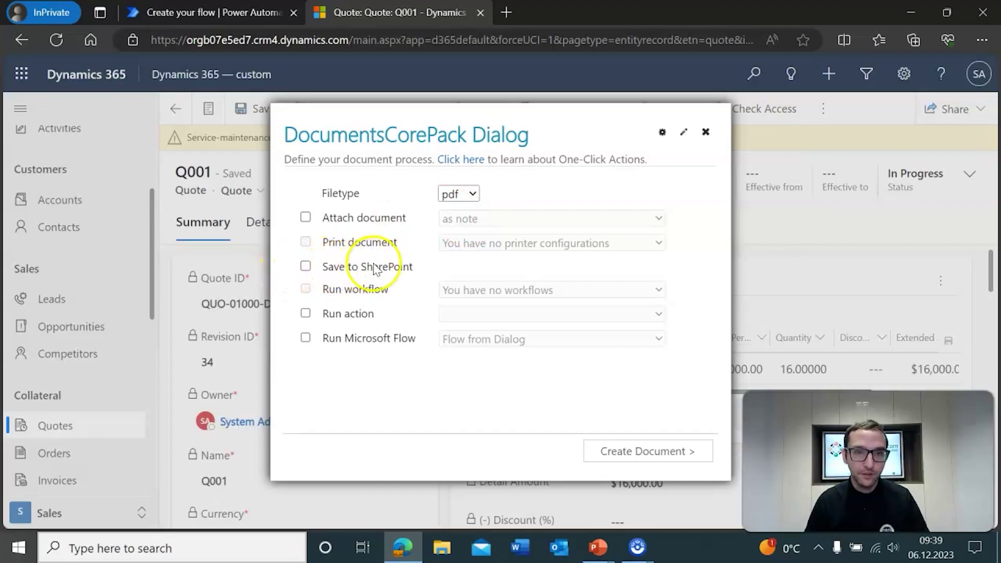
pyautogui.click(306, 267)
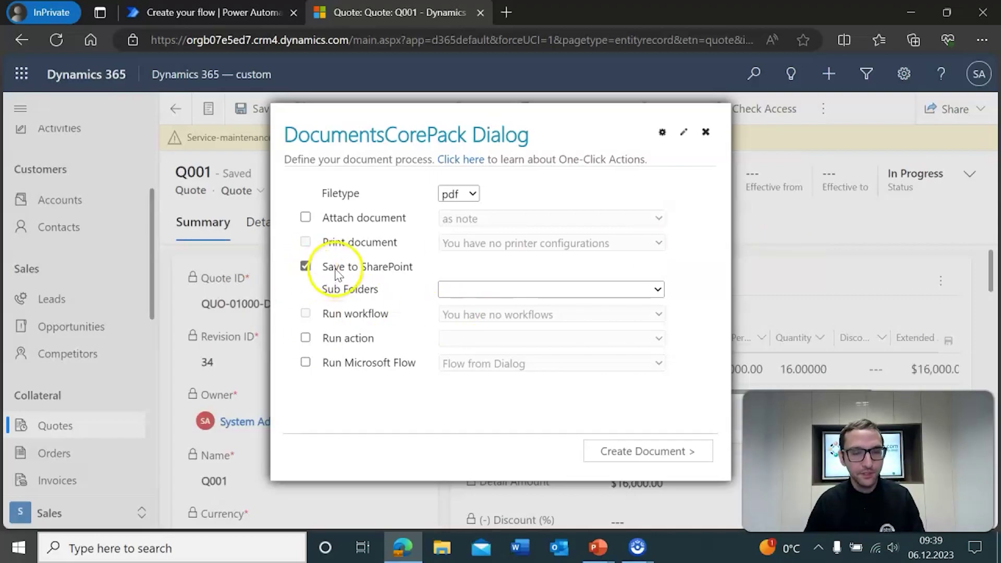
pyautogui.click(637, 452)
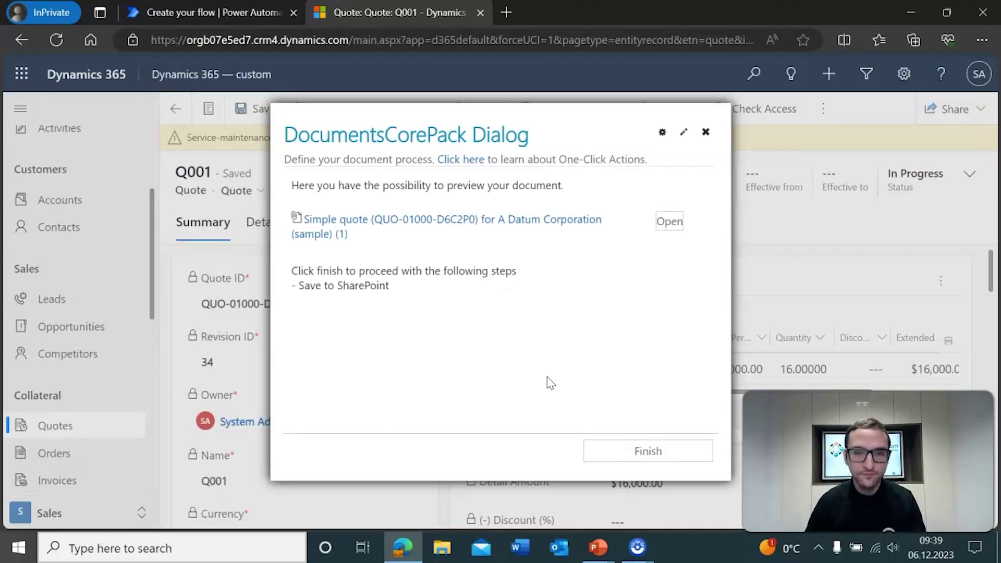
# Finish the DocumentsCorePack dialog, then open and close the quote's Related list
pyautogui.click(624, 448)
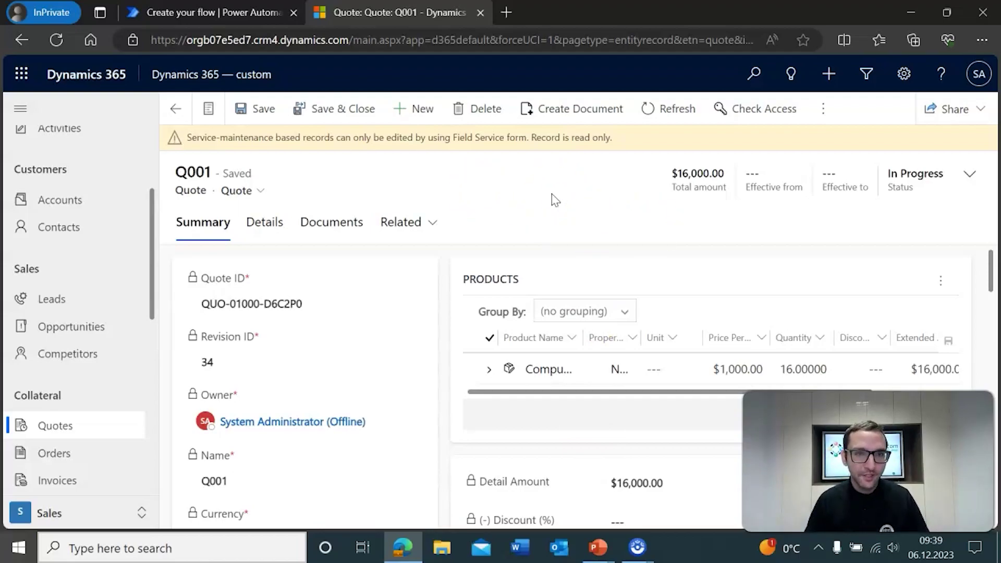
pyautogui.click(418, 225)
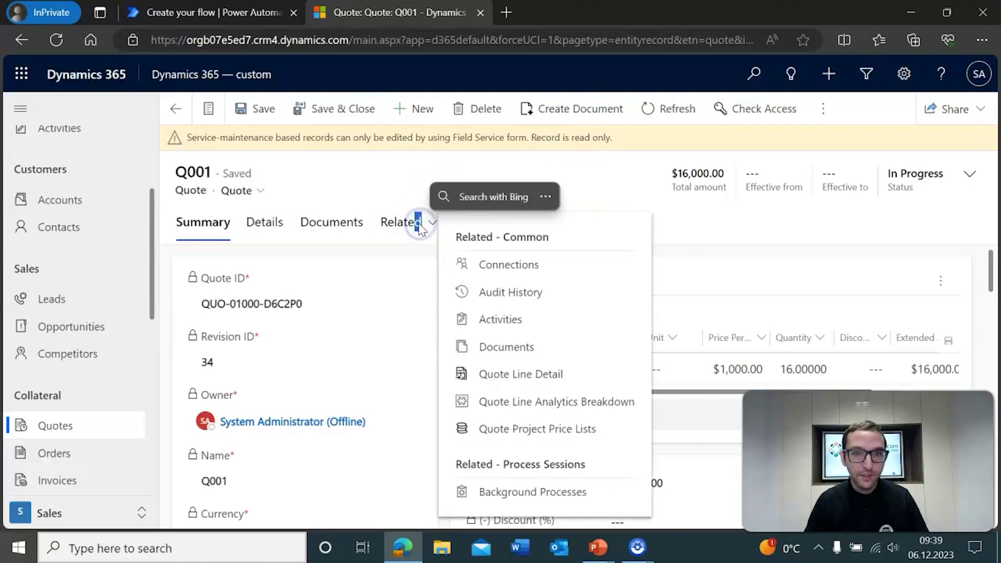
pyautogui.click(363, 188)
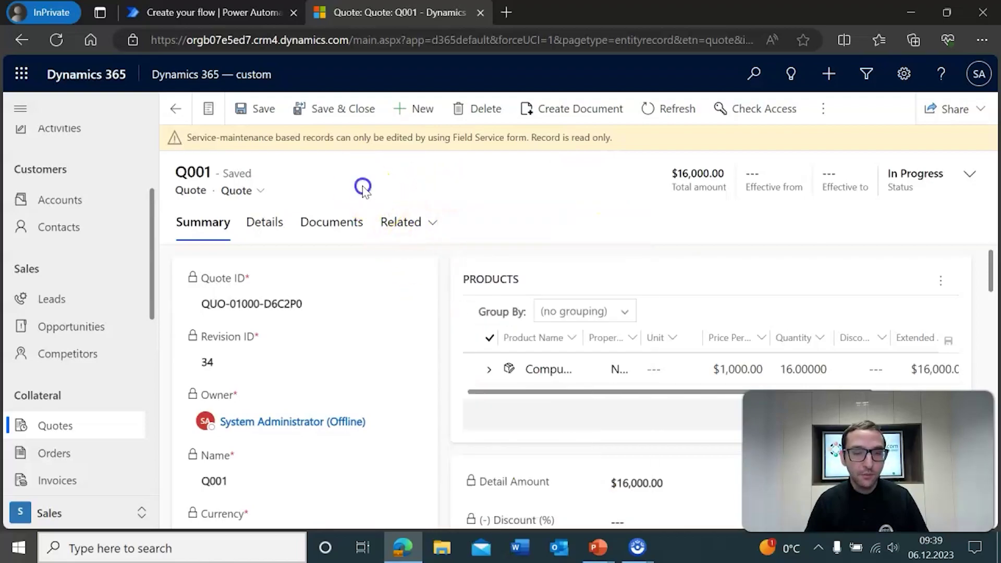
# Open quote Q001's Documents tab to see the two Simple quote PDFs in SharePoint
pyautogui.click(336, 228)
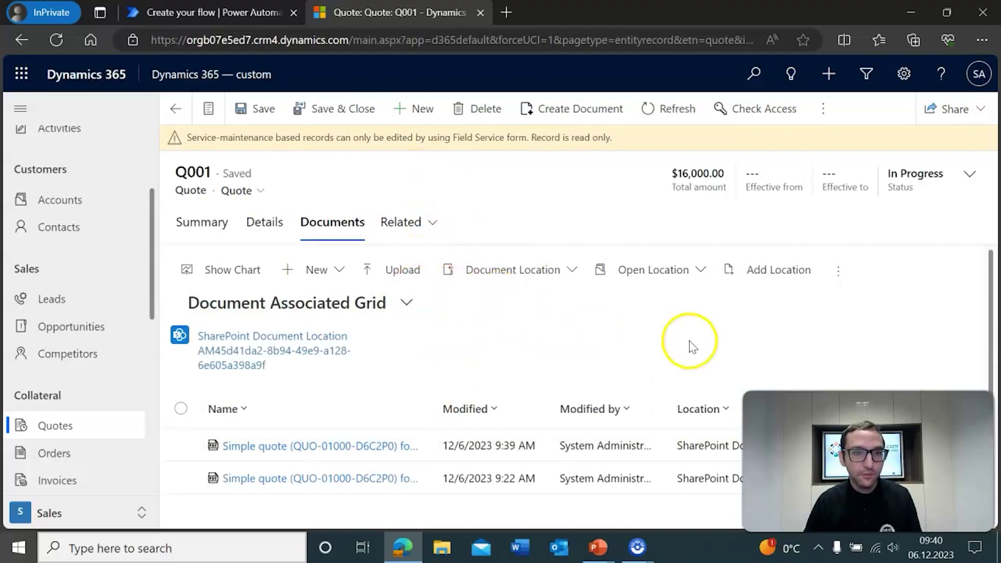
pyautogui.scroll(-1, 550, 306)
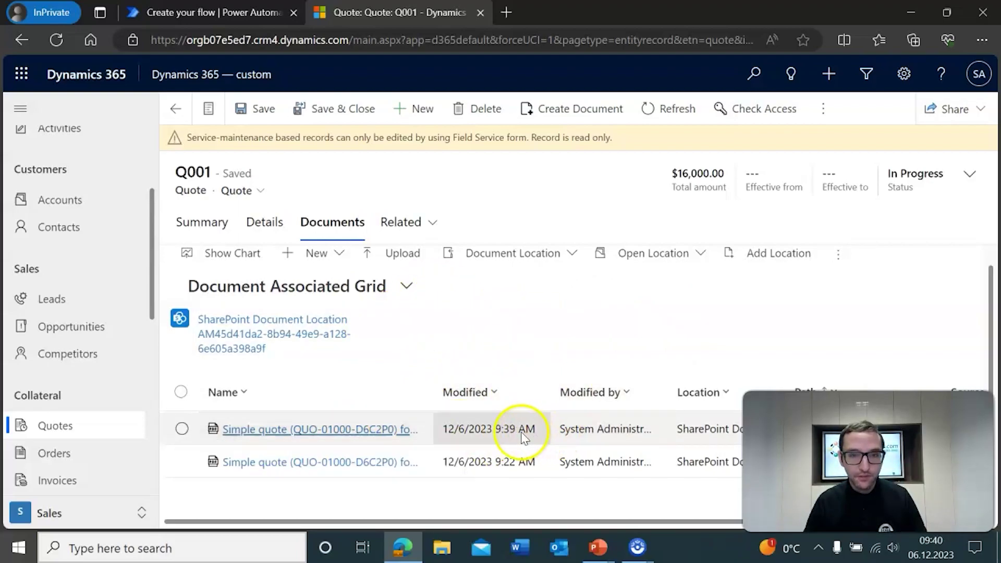
# View and close the newest Simple quote PDF, then return to the Power Automate flow
pyautogui.click(337, 435)
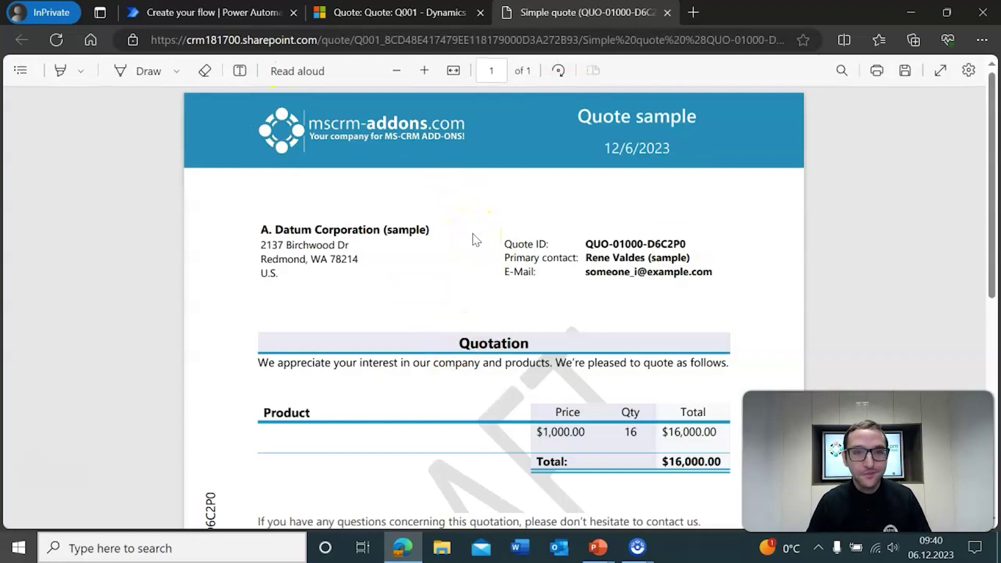
pyautogui.scroll(-8, 499, 214)
pyautogui.scroll(8, 529, 245)
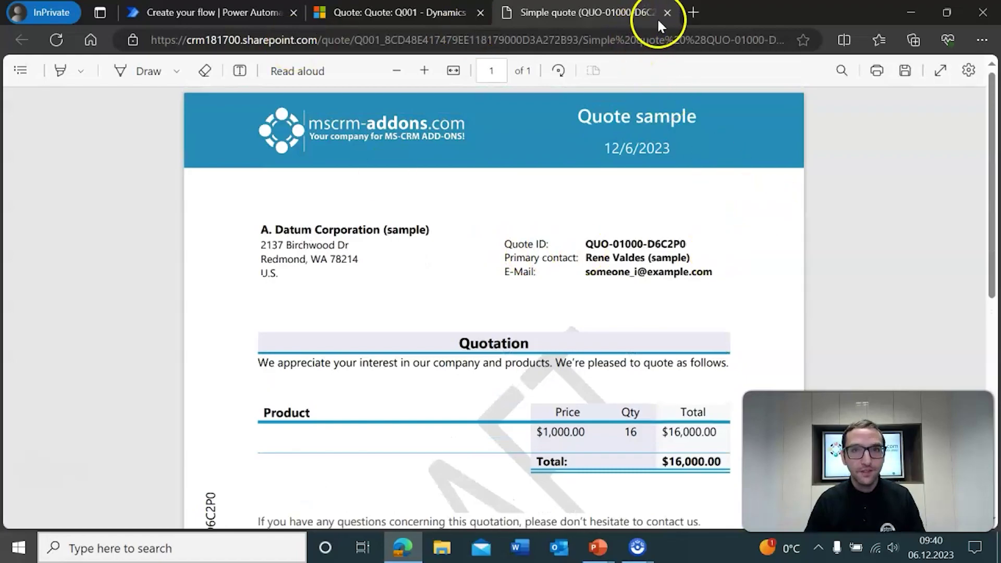
pyautogui.click(667, 13)
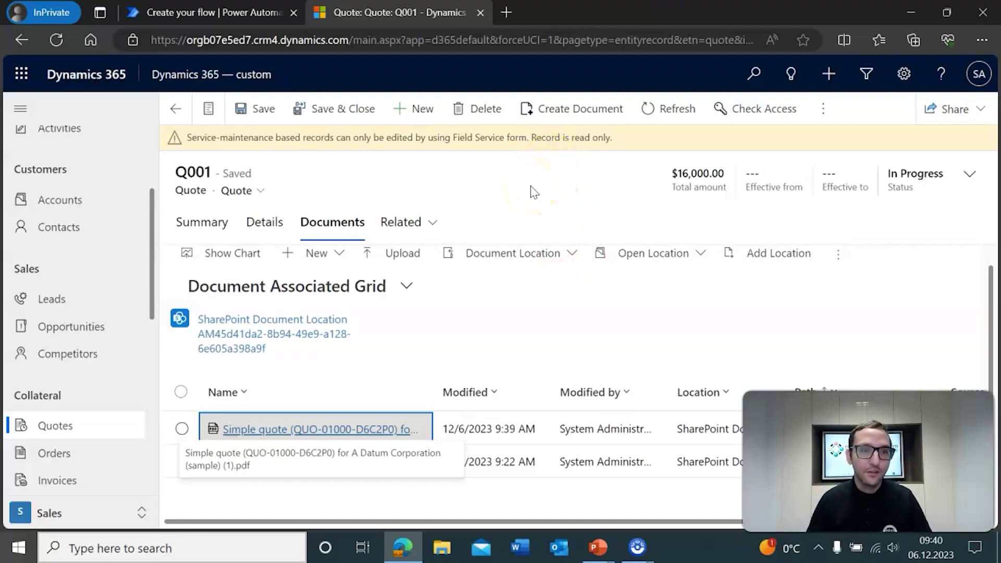
pyautogui.click(209, 13)
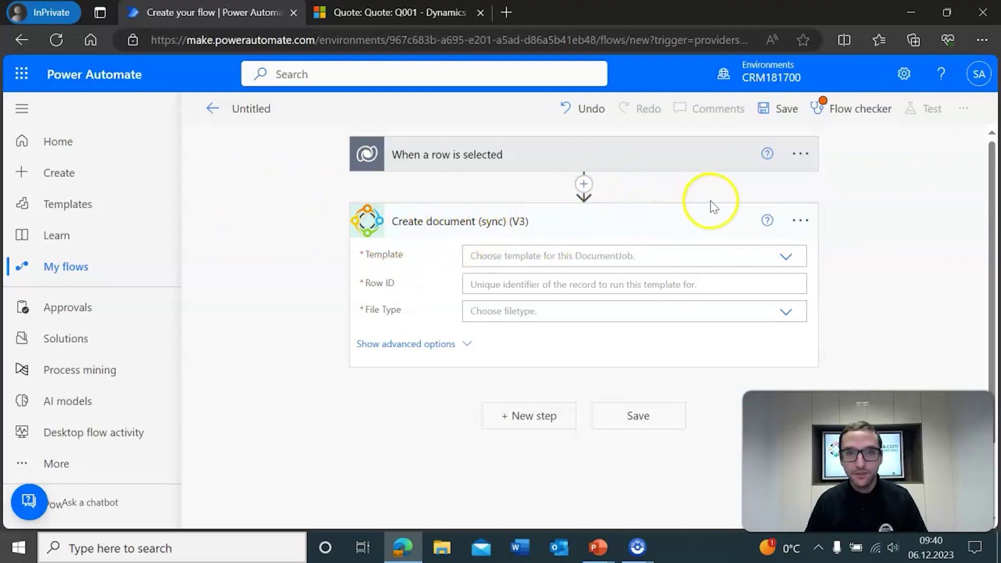
# Delete the existing Create document step from the flow
pyautogui.click(799, 220)
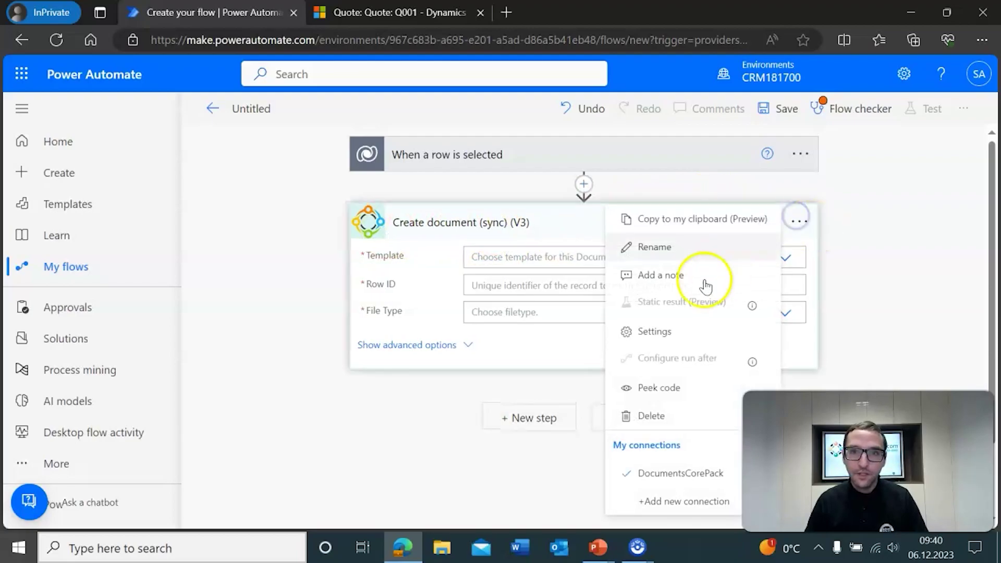
pyautogui.click(651, 415)
pyautogui.click(511, 326)
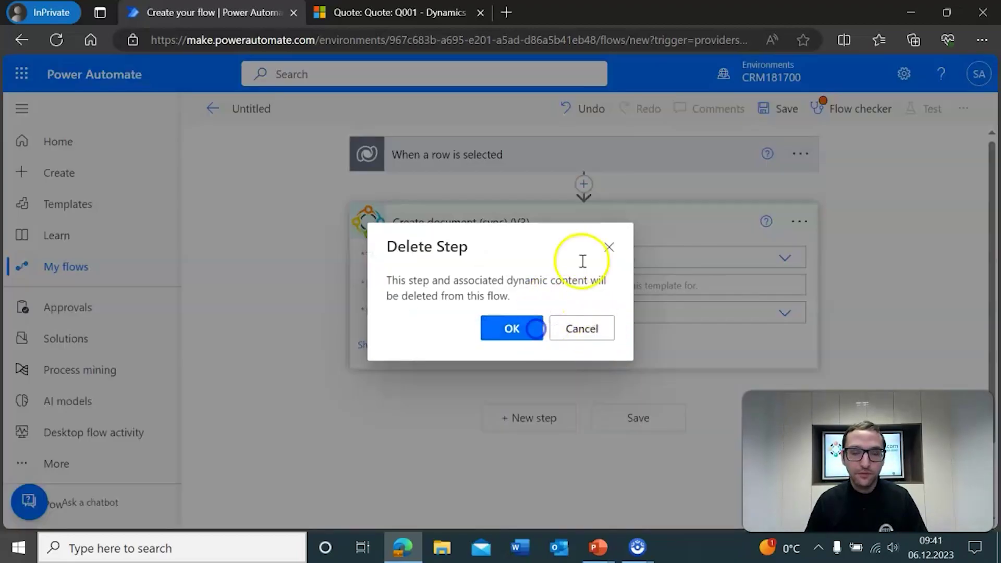
# Add a DocumentsCorePack Create document (sync) (V3) step below the When a row is selected trigger
pyautogui.click(547, 228)
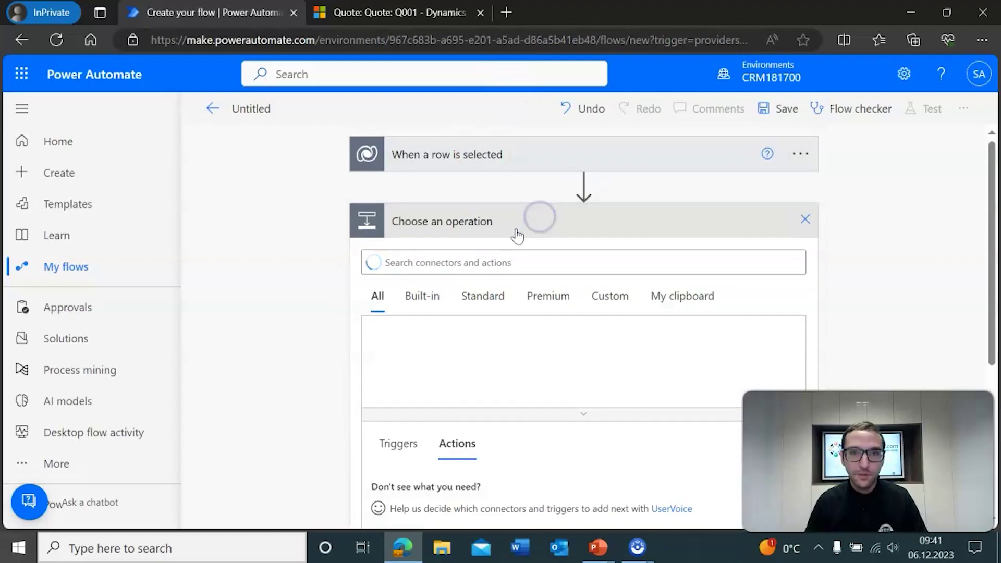
pyautogui.write('DocumentsCore')
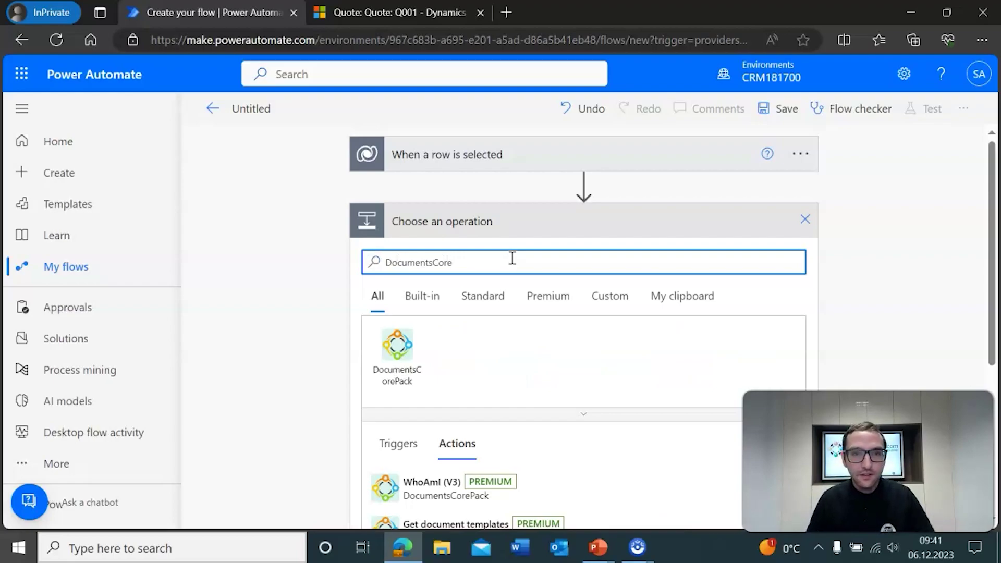
pyautogui.click(397, 345)
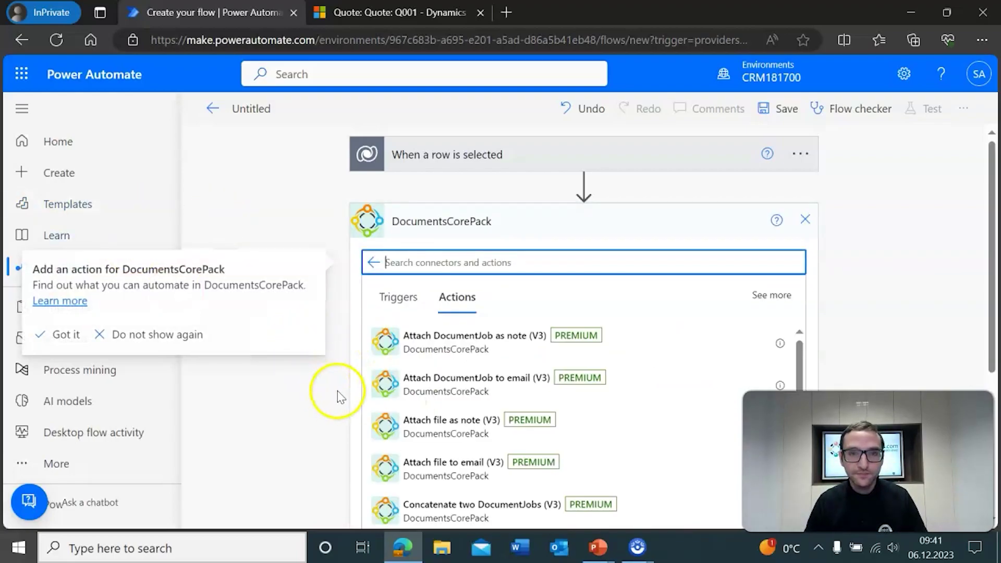
pyautogui.scroll(-2, 499, 315)
pyautogui.scroll(-6, 499, 315)
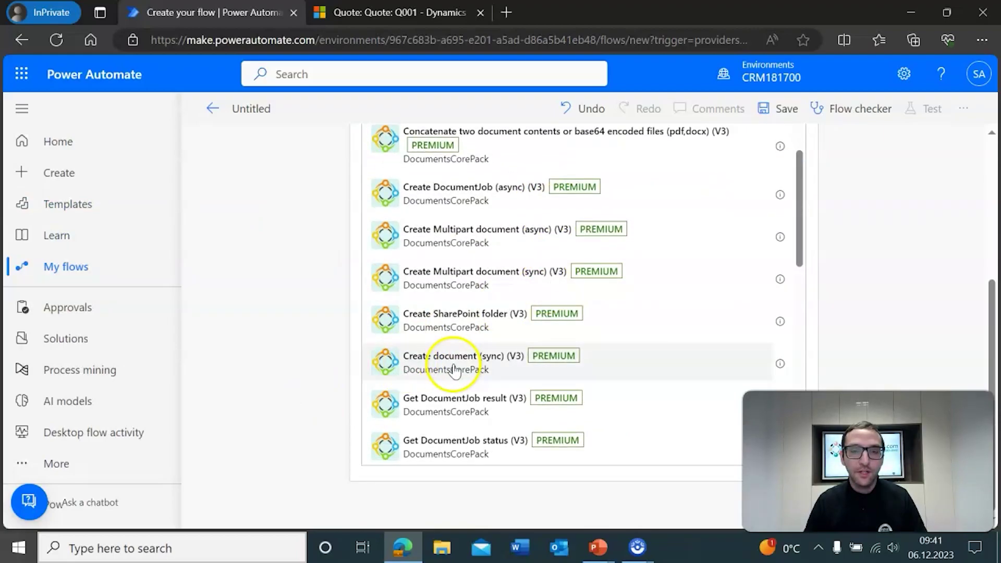
pyautogui.click(453, 364)
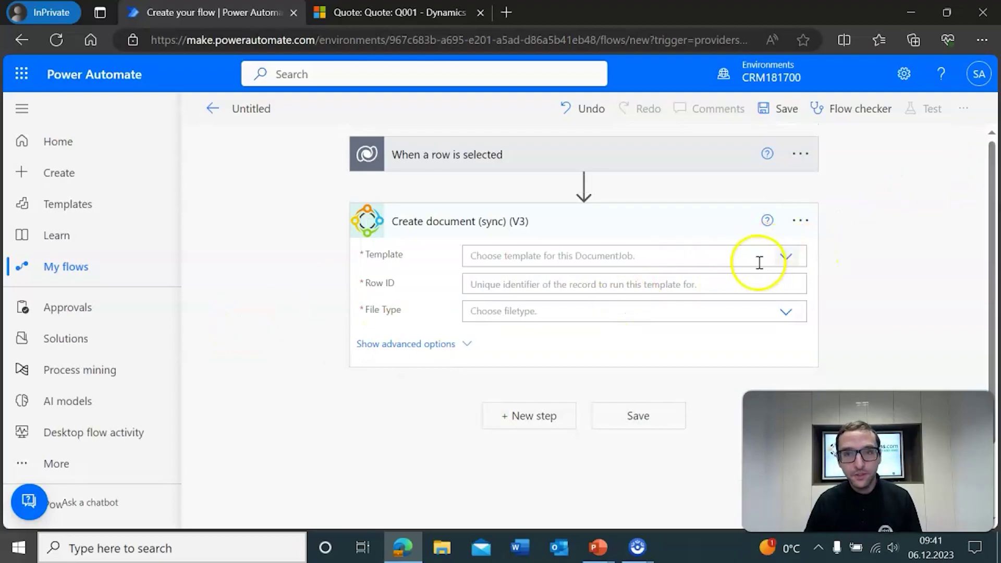
# Set template (Quote) Quote sample.docx, Row ID to the Quote value, and File Type pdf
pyautogui.click(785, 258)
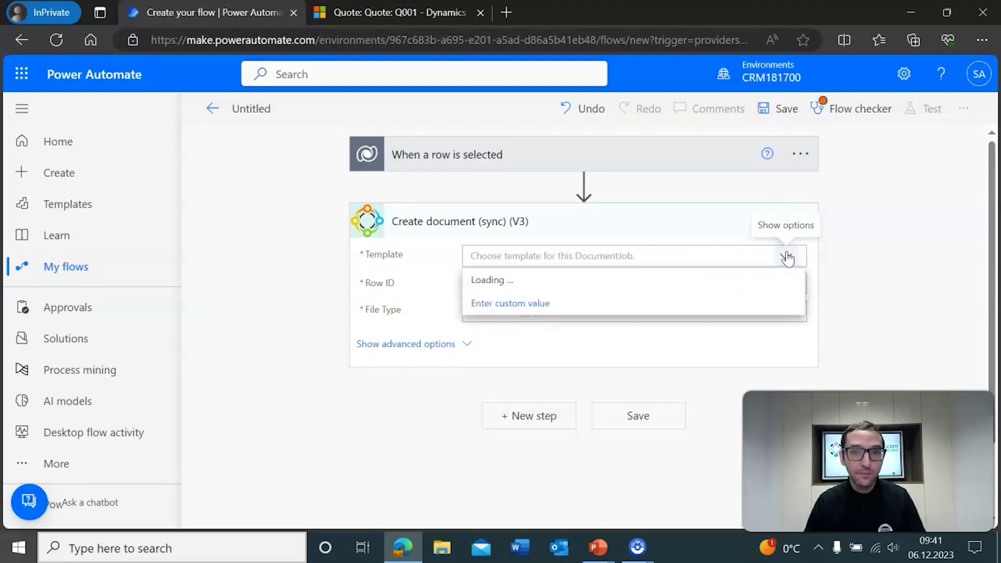
pyautogui.scroll(-5, 536, 329)
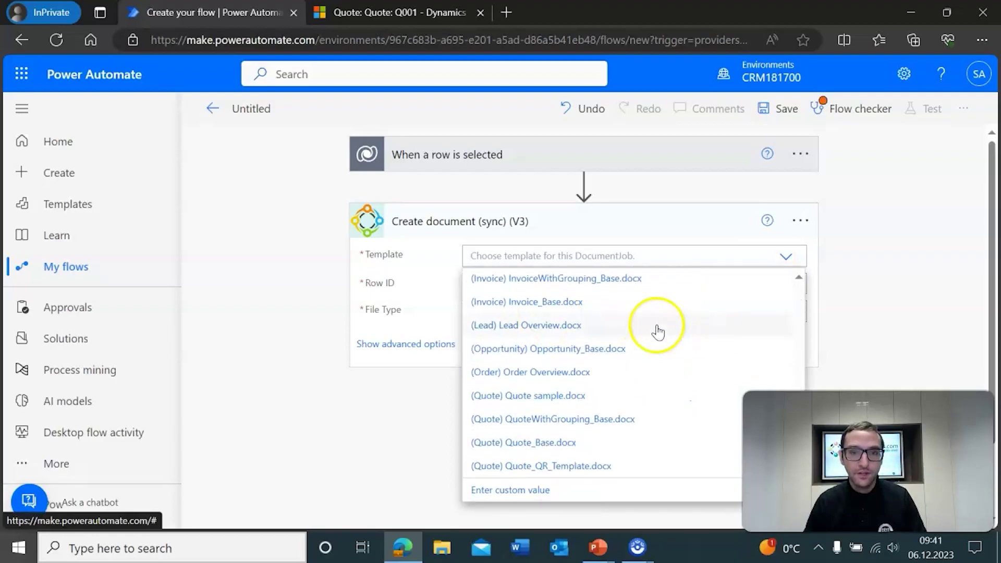
pyautogui.click(542, 395)
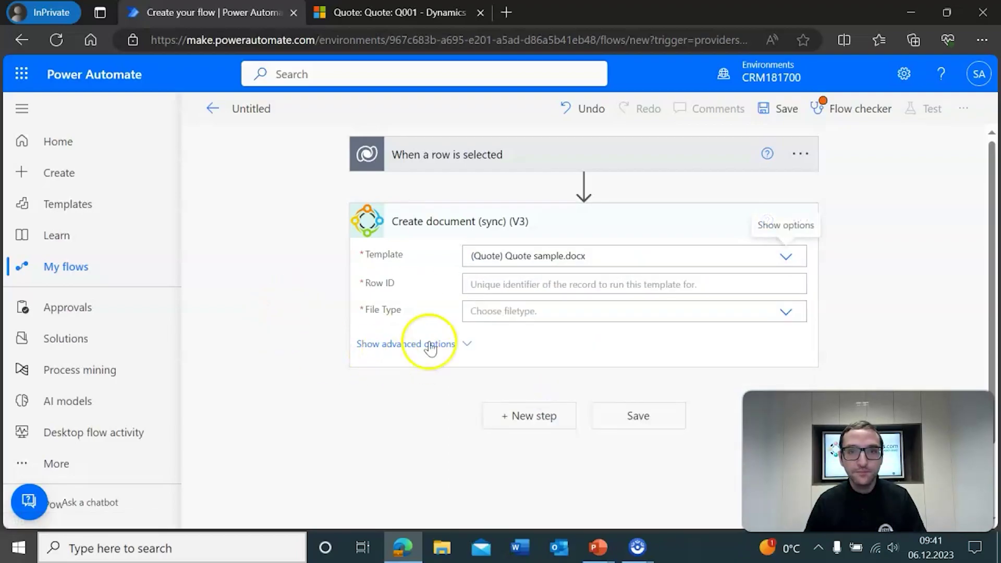
pyautogui.click(742, 279)
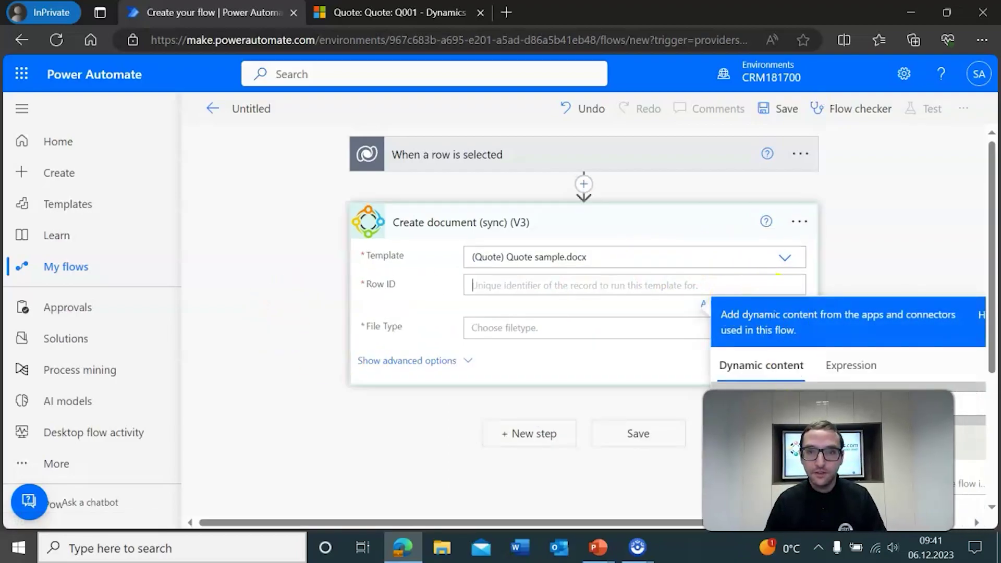
pyautogui.click(904, 398)
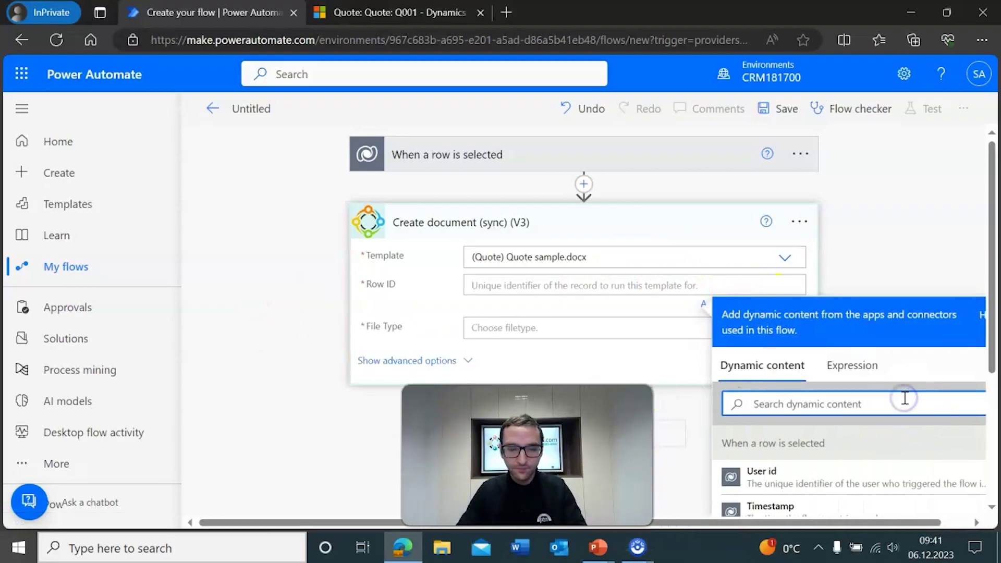
pyautogui.write('Quote')
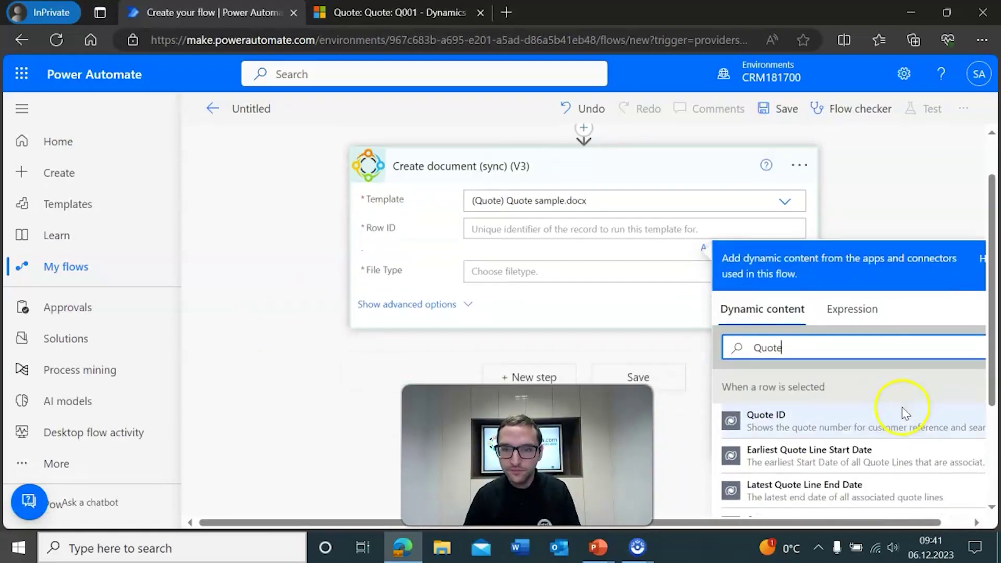
pyautogui.scroll(-3, 901, 412)
pyautogui.click(777, 412)
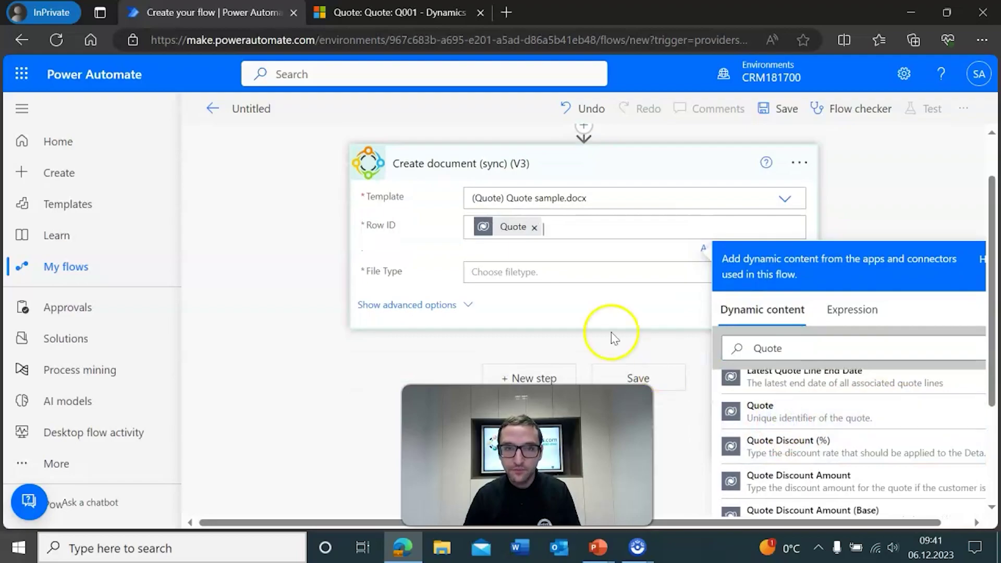
pyautogui.click(518, 272)
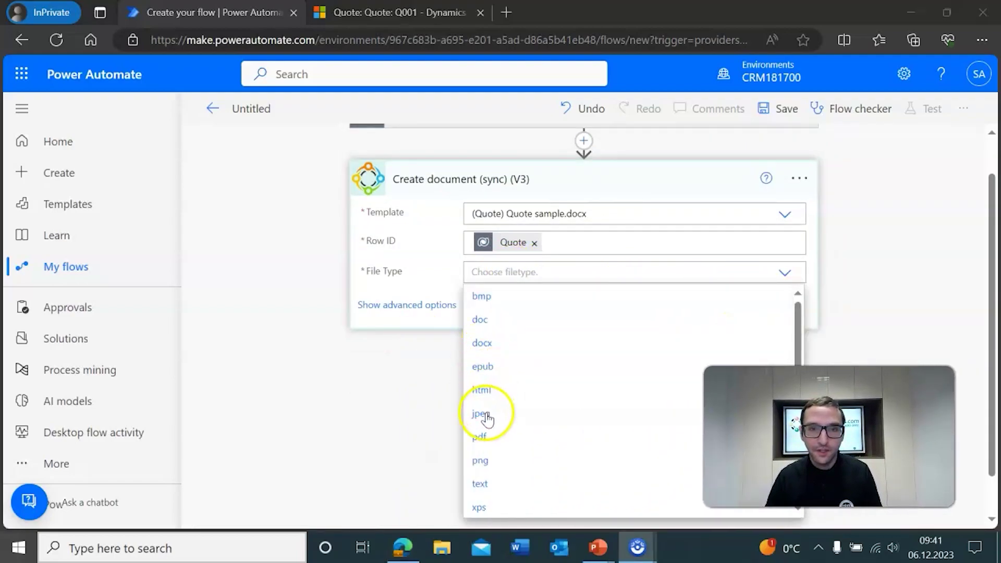
pyautogui.click(479, 436)
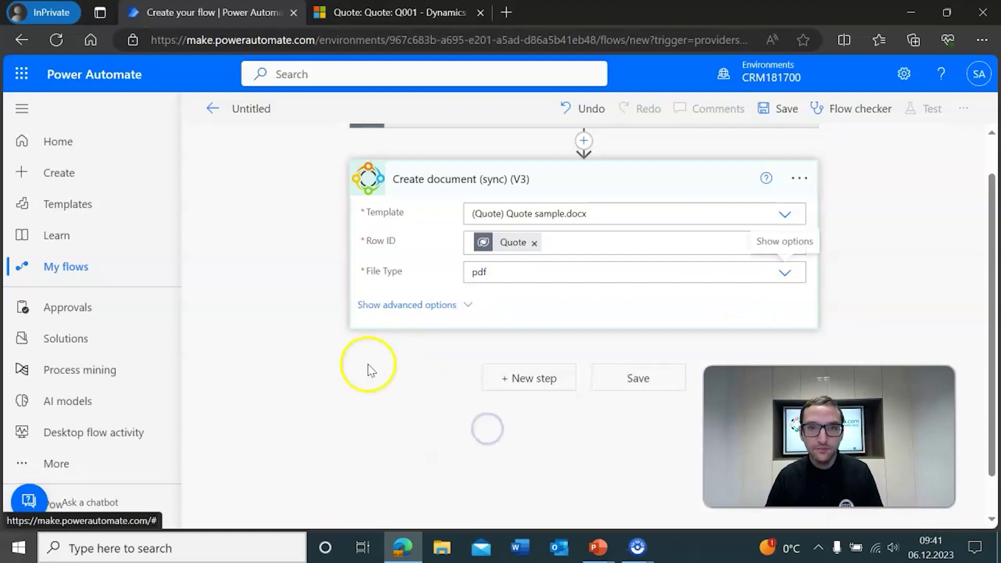
# Expand the step's advanced options and set Save to SharePoint to Yes
pyautogui.click(409, 307)
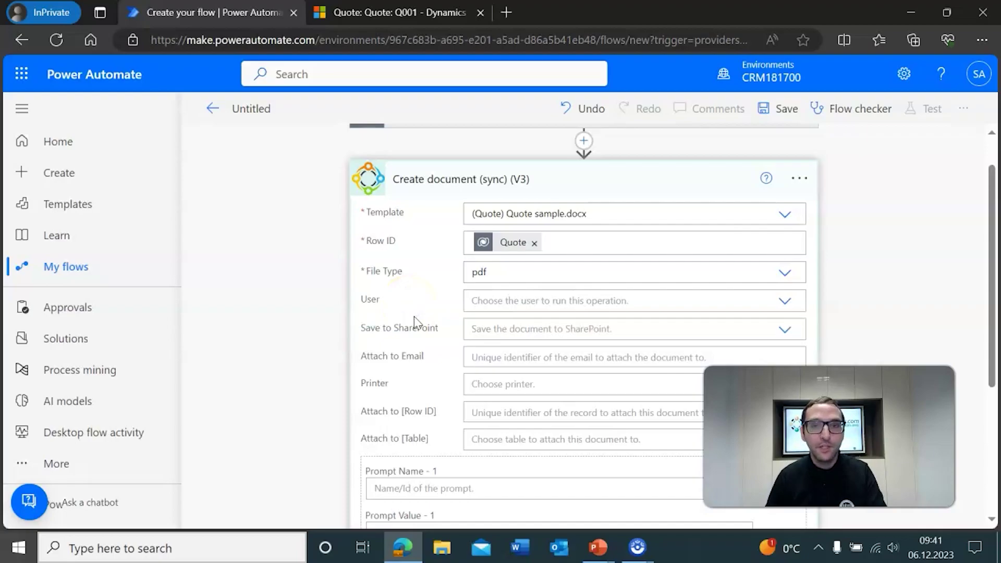
pyautogui.click(429, 271)
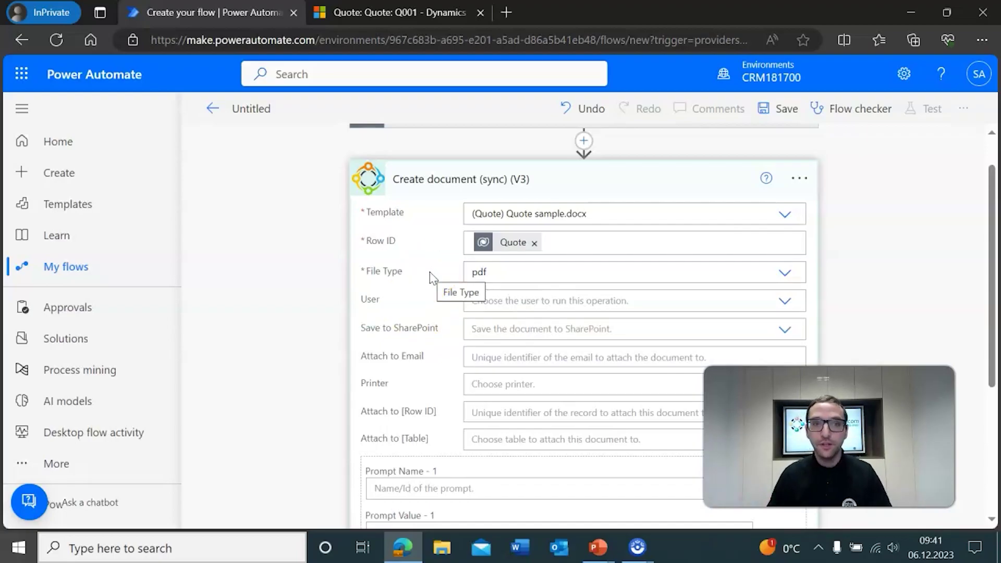
pyautogui.scroll(-2, 430, 271)
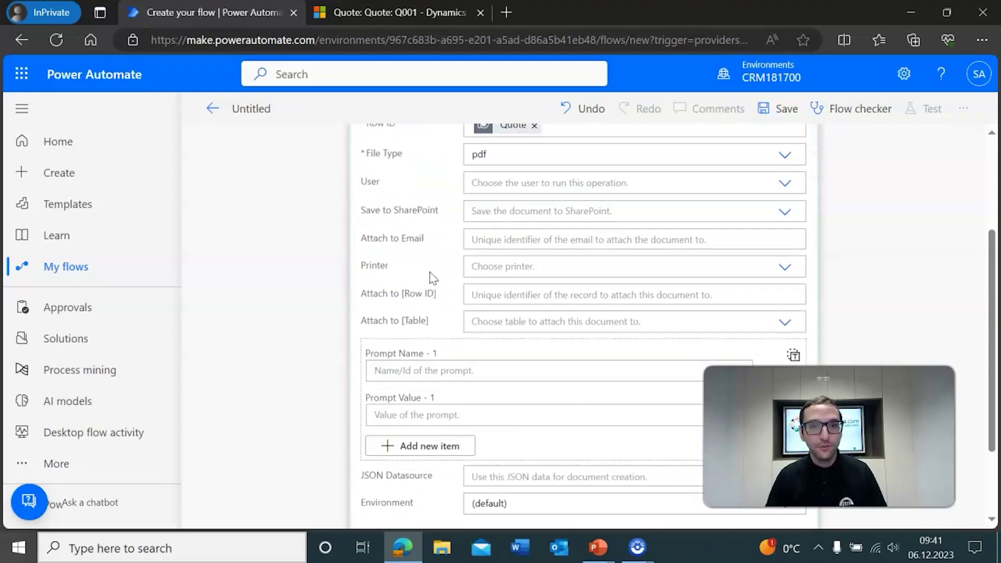
pyautogui.scroll(1, 274, 260)
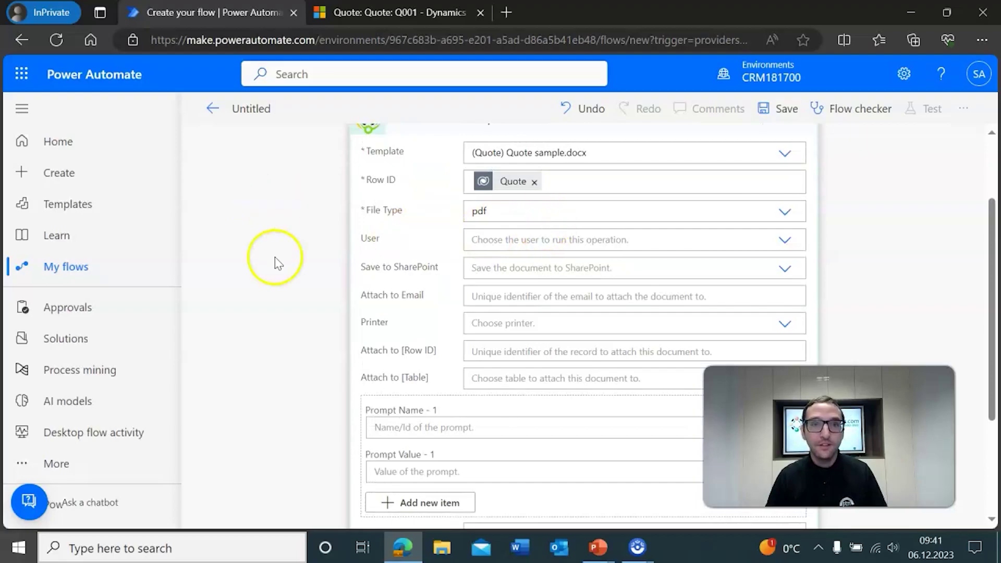
pyautogui.click(563, 267)
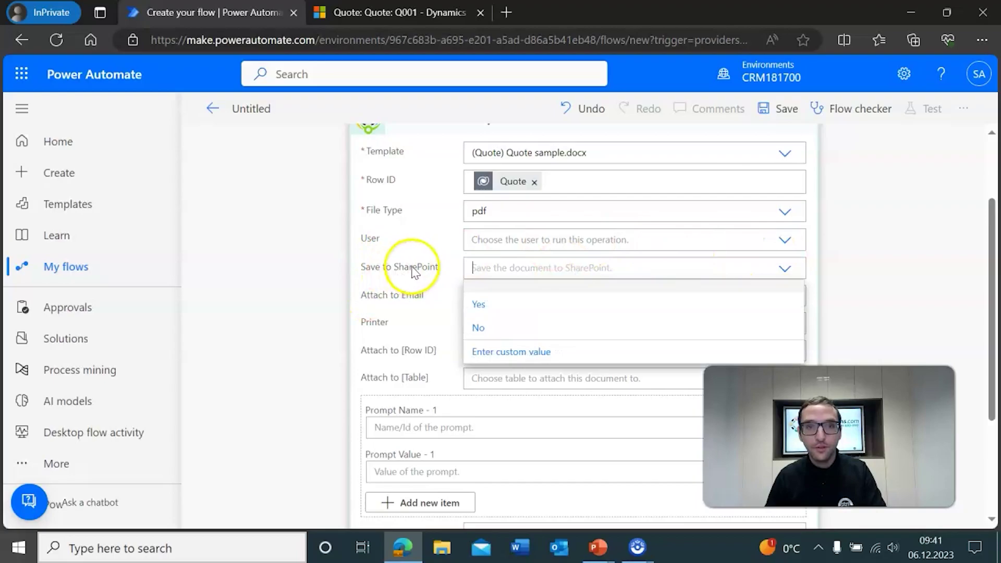
pyautogui.click(496, 310)
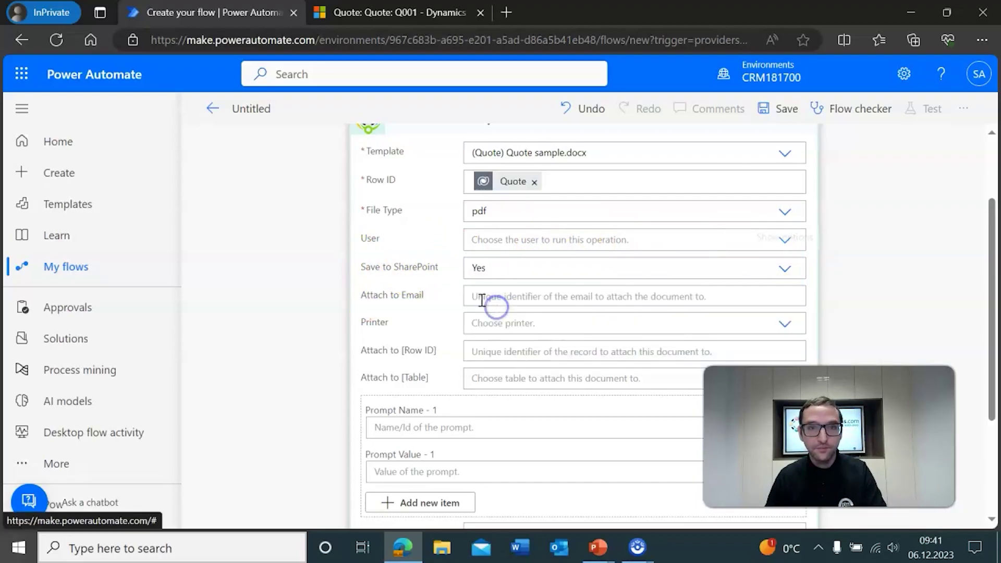
pyautogui.scroll(2, 348, 284)
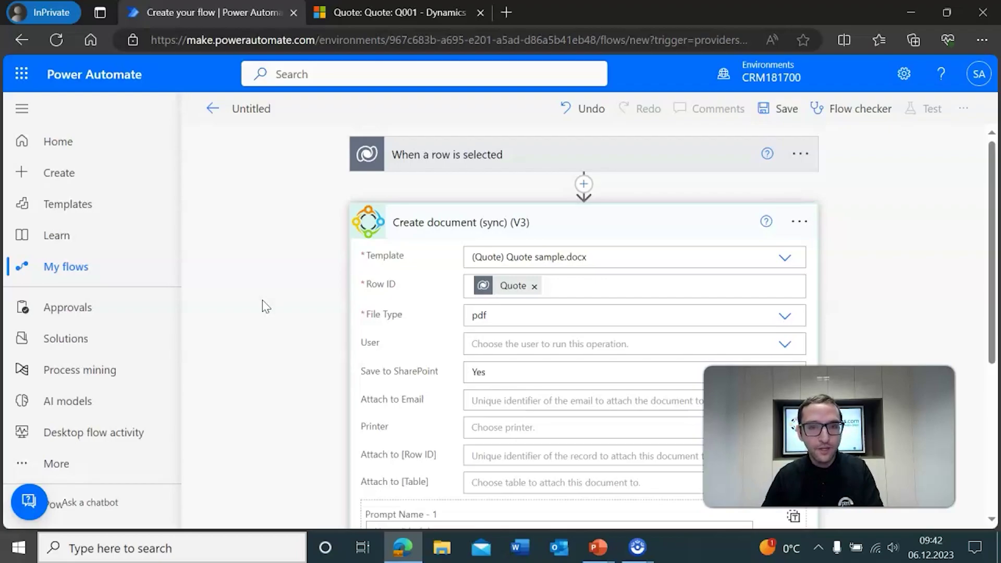
pyautogui.hotkey('alt', 'Tab')
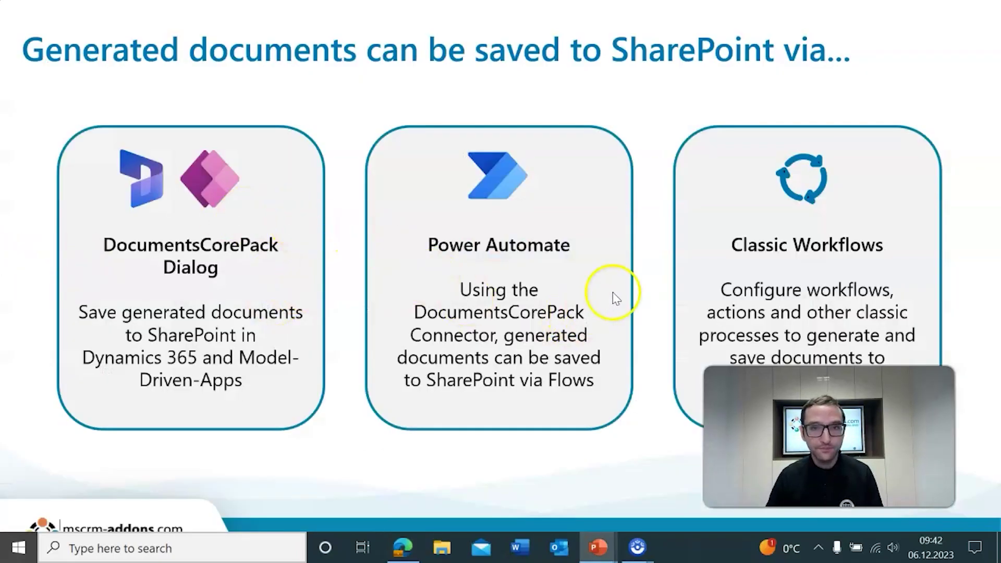
# Advance the slide show to the Additional Features slide on SharePoint integration
pyautogui.click(636, 282)
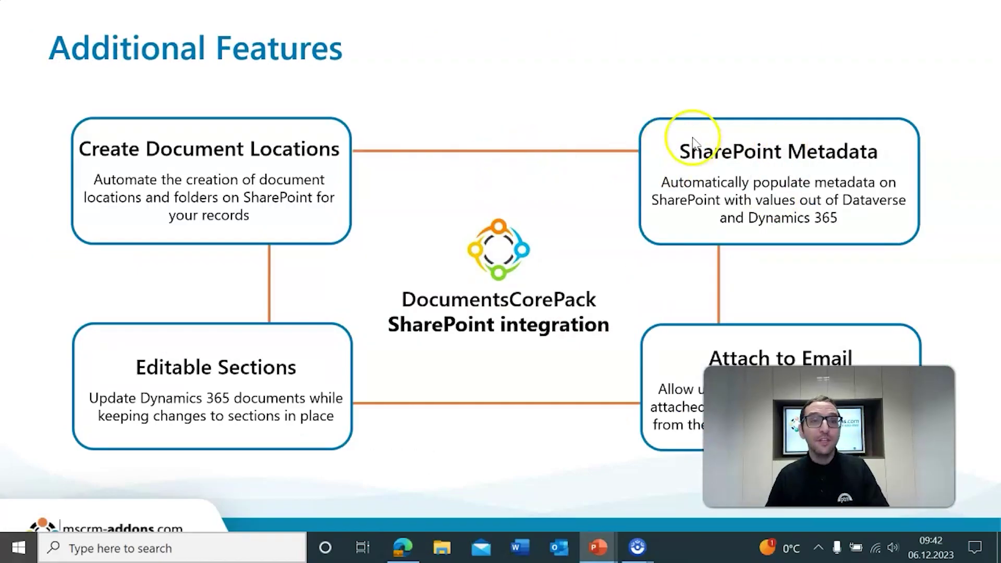